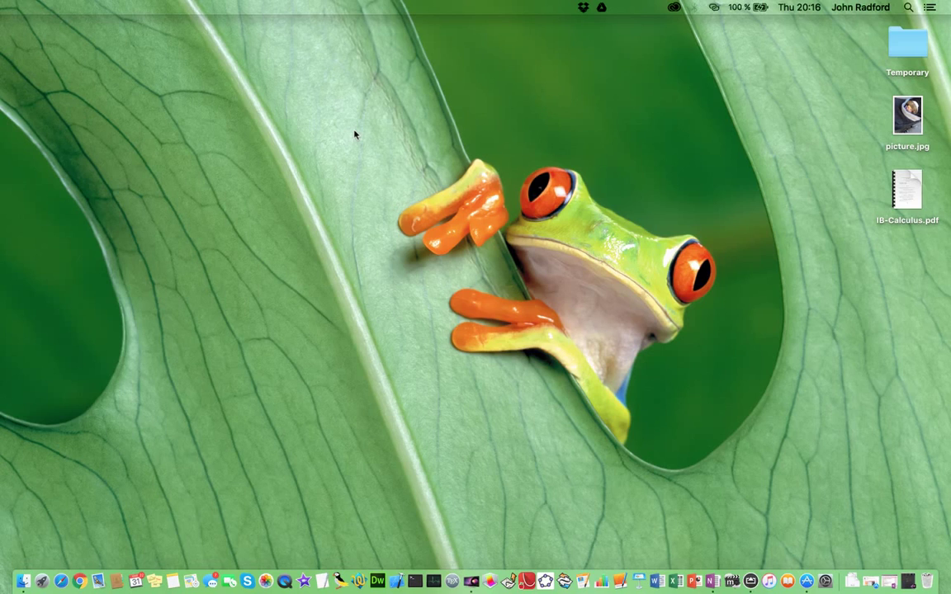
Open IB-Calculus.pdf from the desktop, skim its first four pages, and quit the viewer
left_click(898, 176)
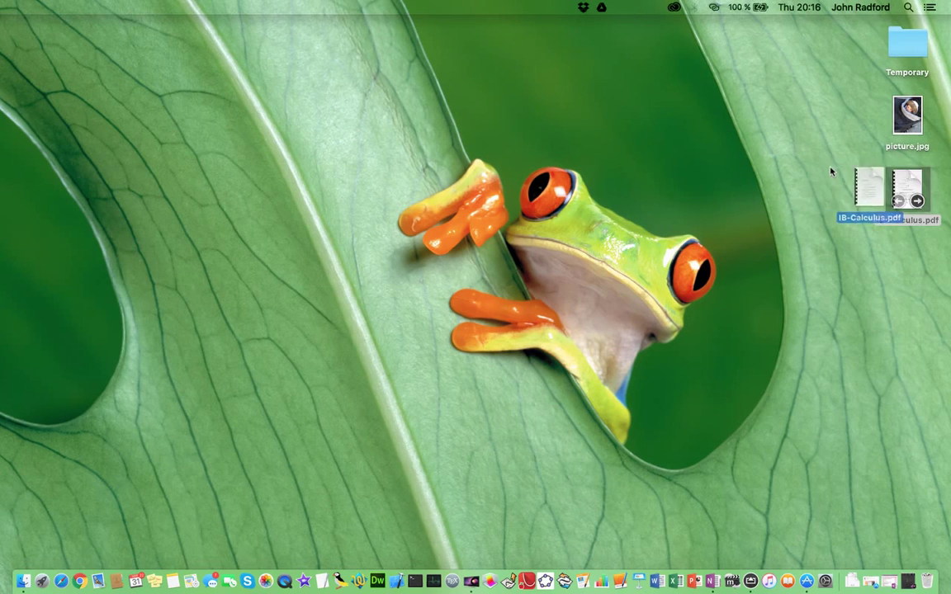
left_click(904, 188)
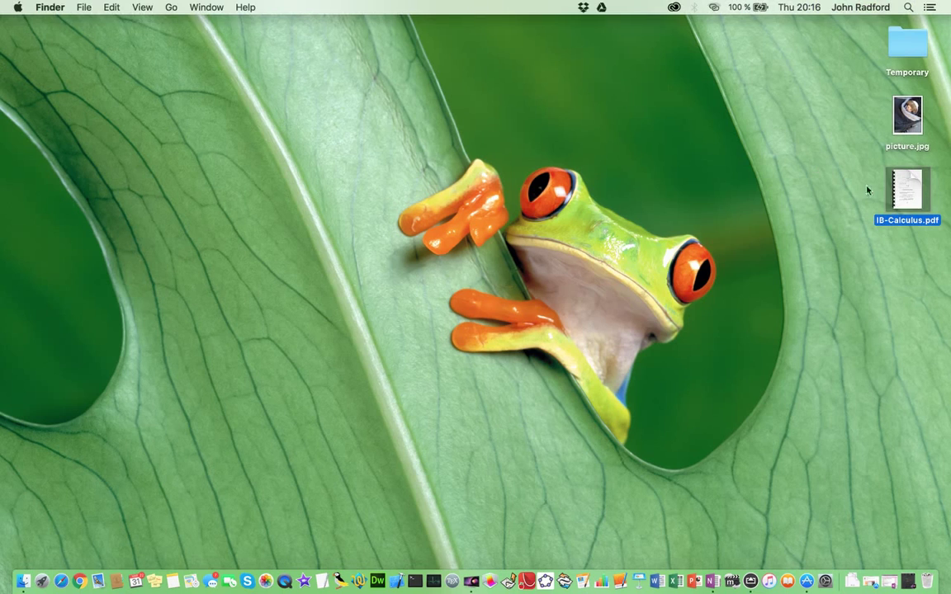
double_click(908, 181)
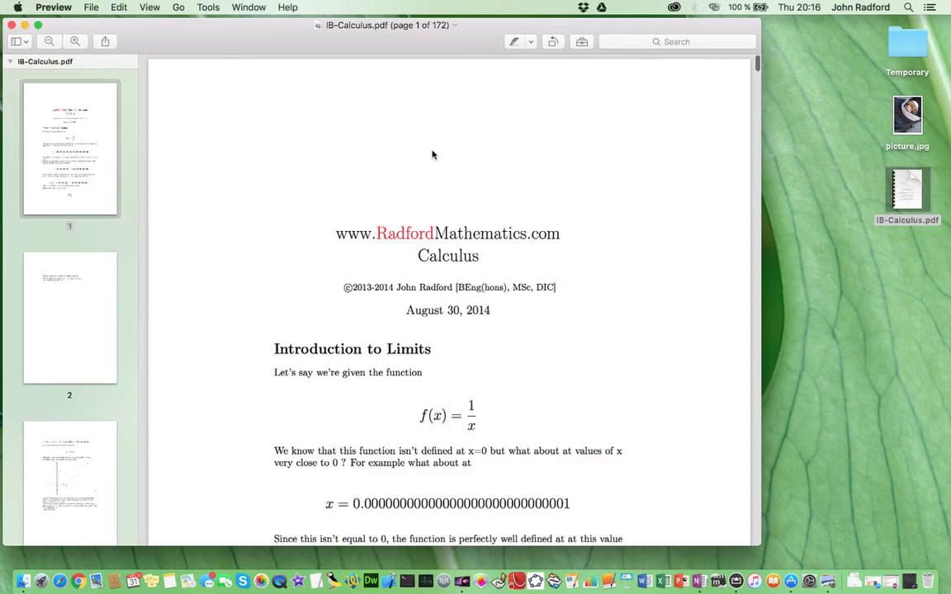
scroll(431, 154, "down", 15)
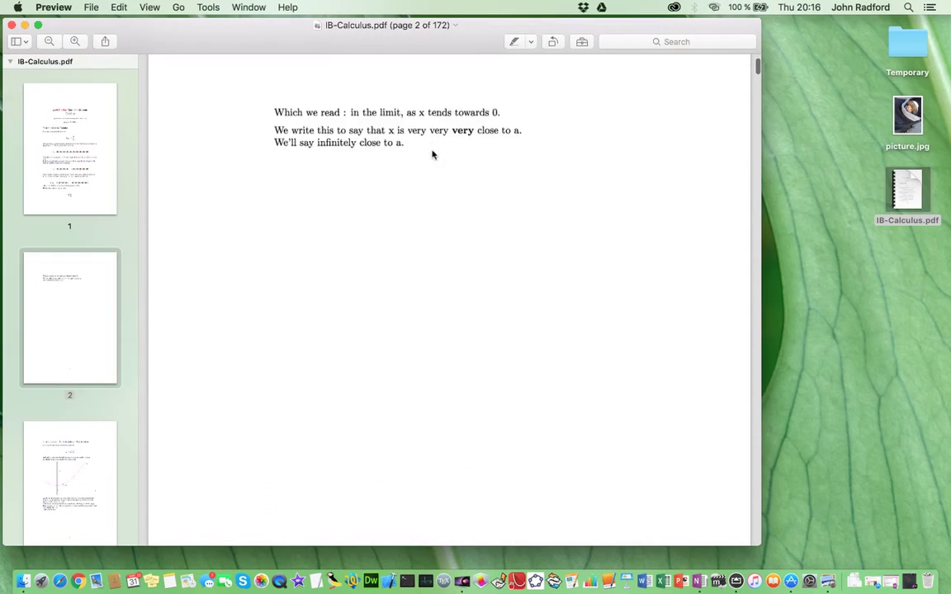
scroll(431, 154, "down", 15)
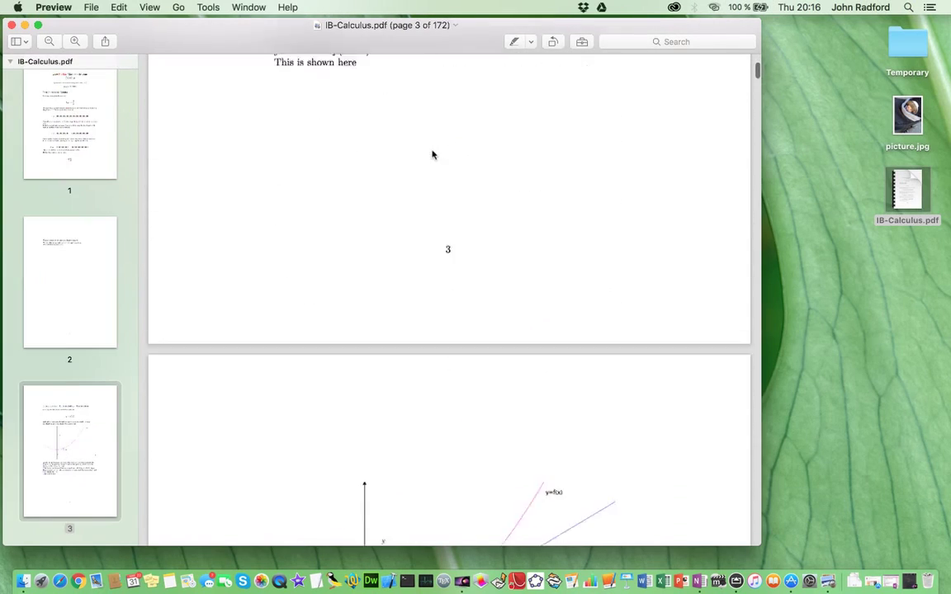
scroll(432, 154, "down", 10)
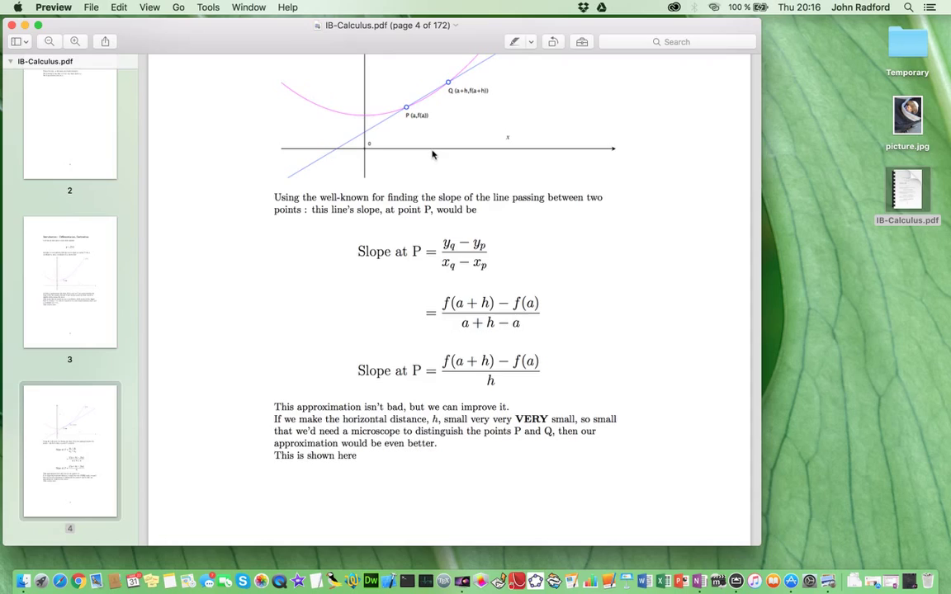
key("super+q")
left_click(520, 150)
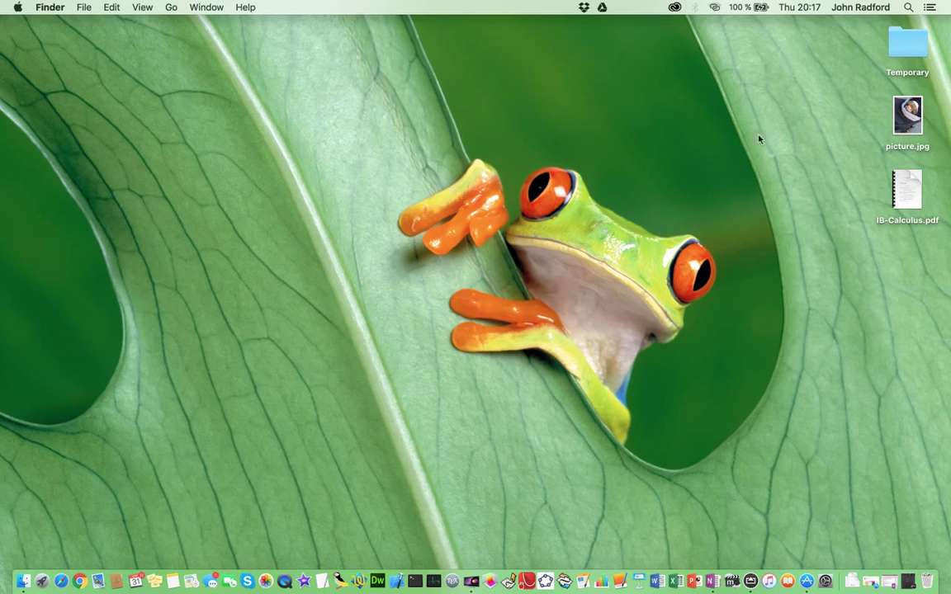
Find and launch Preview through Spotlight, and open IB-Calculus.pdf from the Desktop folder
left_click(907, 8)
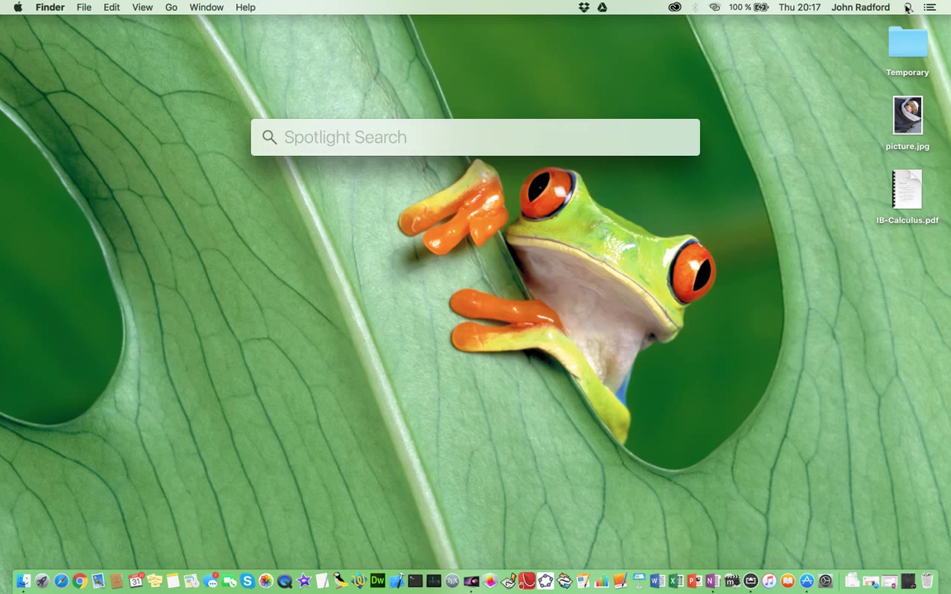
type("preview")
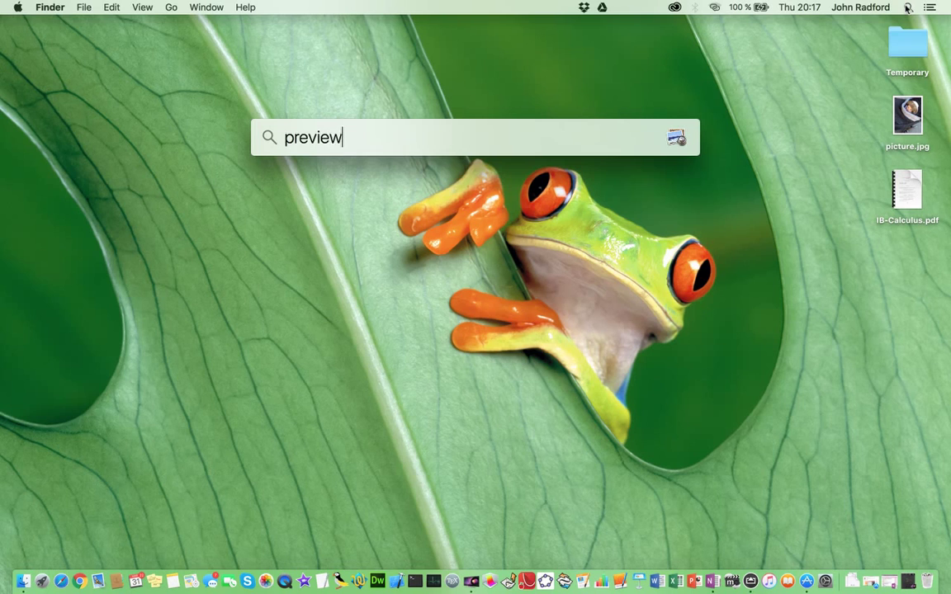
key("Return")
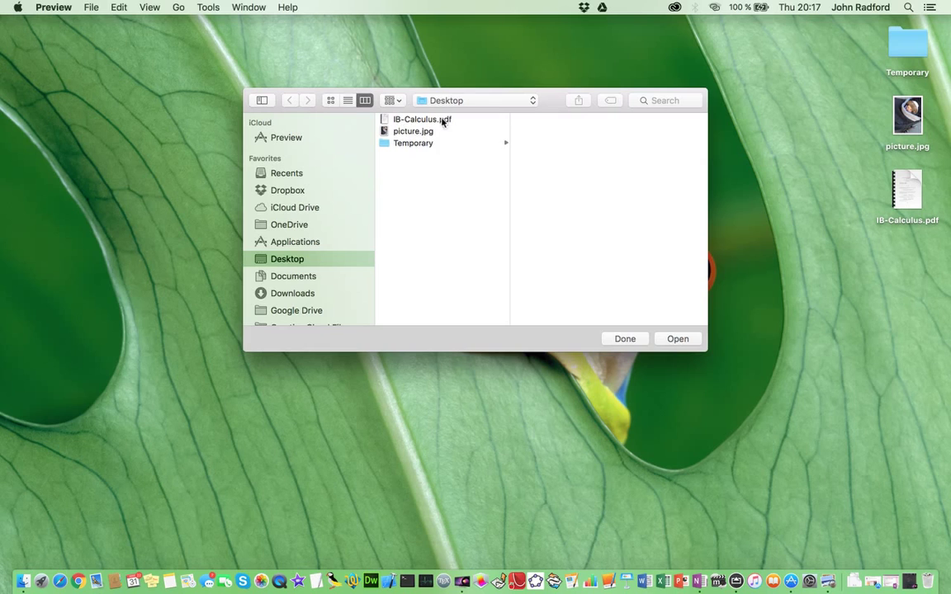
left_click(416, 120)
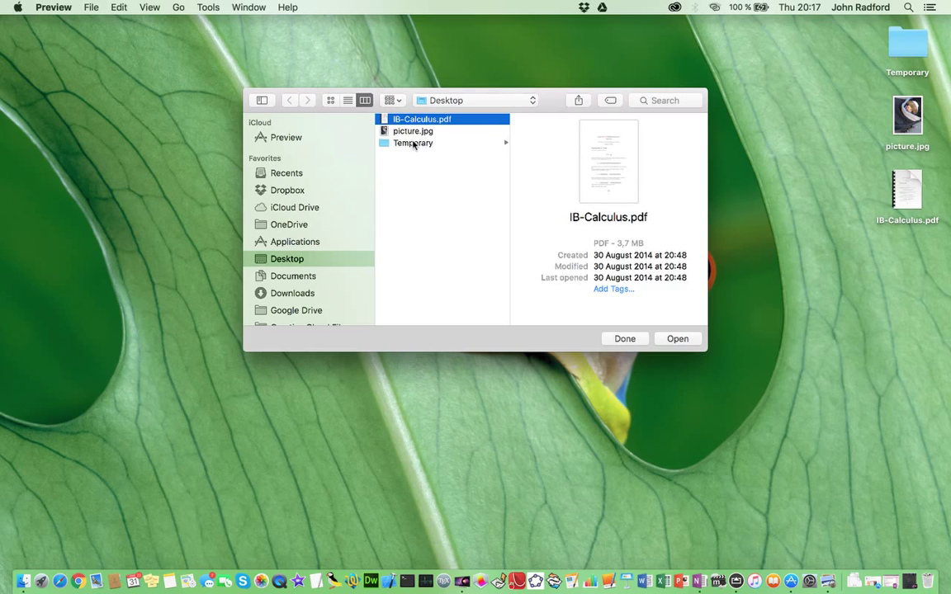
left_click(672, 339)
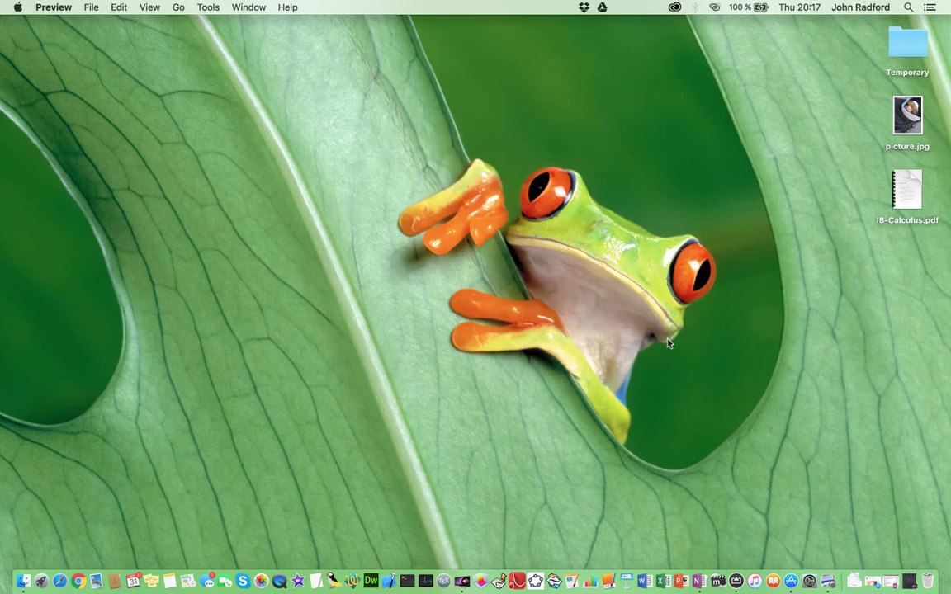
Examine the file size of IB-Calculus.pdf in the Inspector's general info, and close the Inspector
scroll(443, 249, "down", 10)
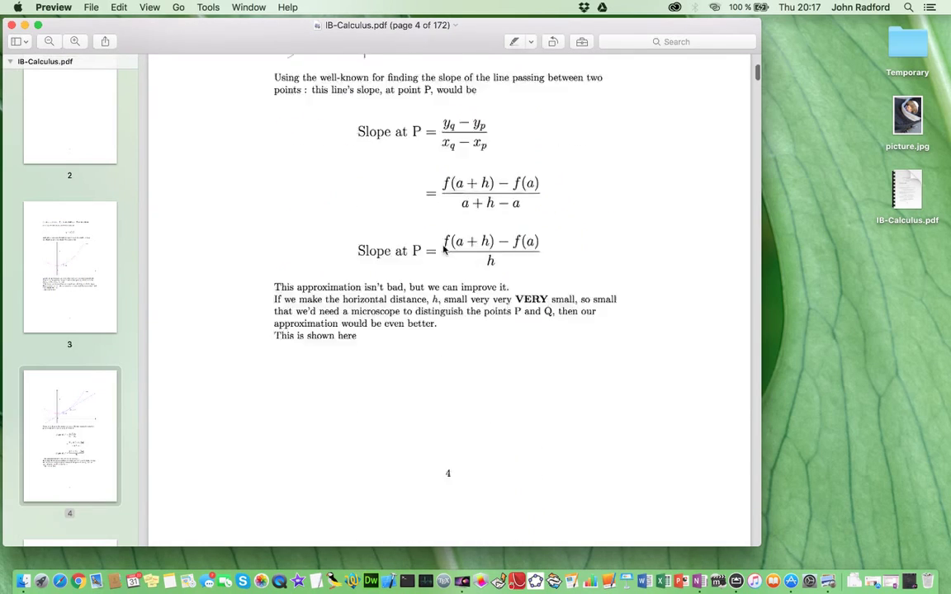
scroll(443, 249, "down", 15)
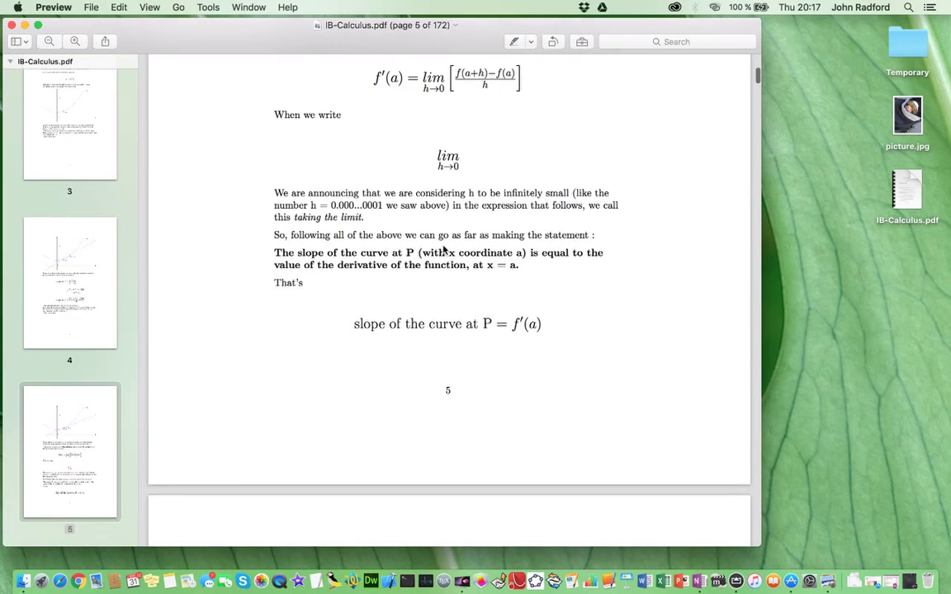
scroll(443, 249, "up", 8)
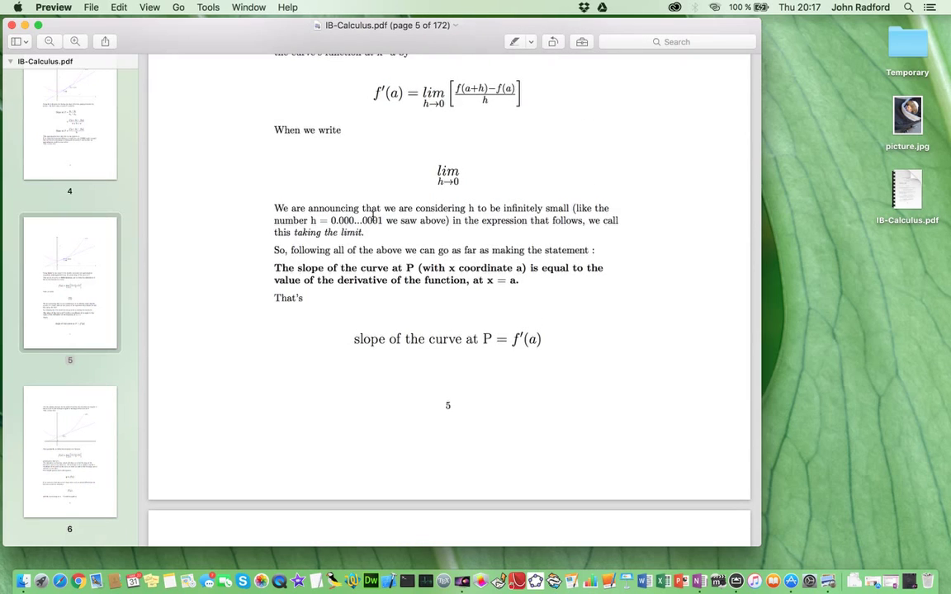
scroll(355, 202, "up", 5)
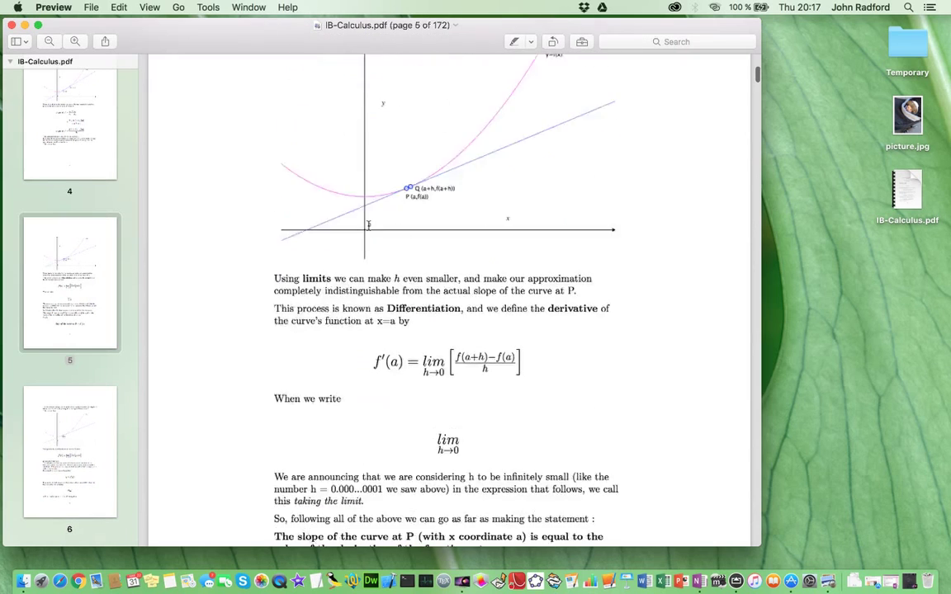
left_click(208, 8)
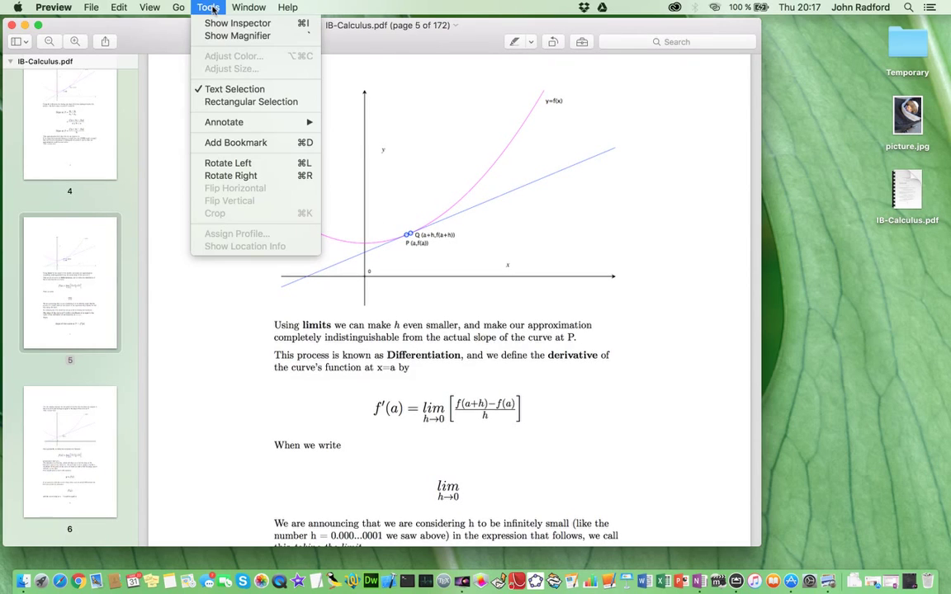
left_click(250, 25)
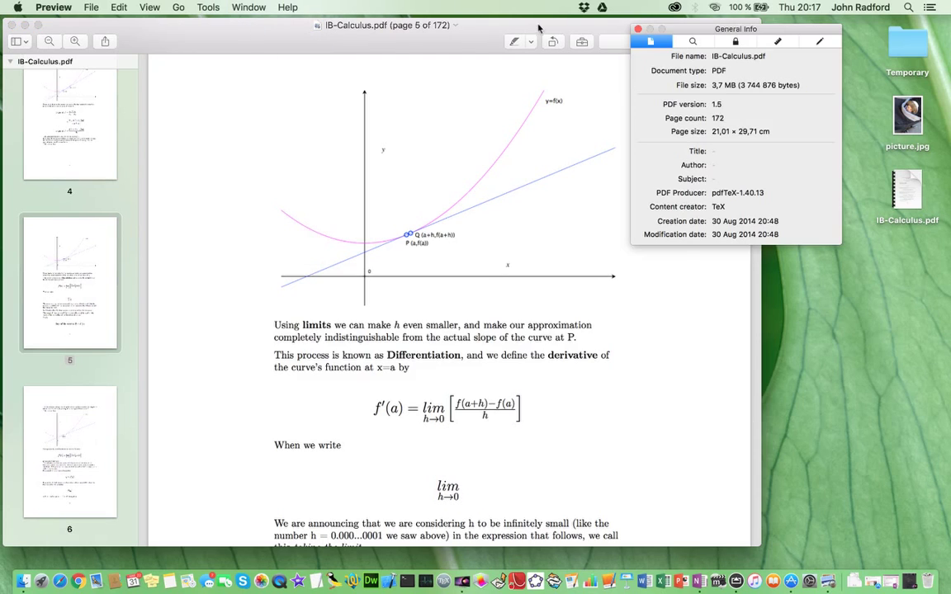
left_click_drag(695, 31, 607, 75)
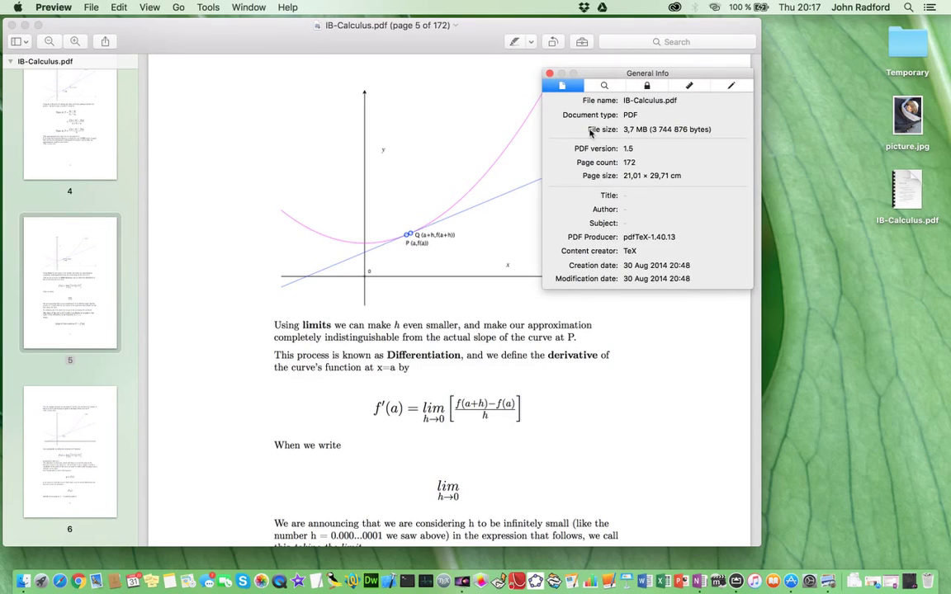
left_click_drag(622, 129, 649, 130)
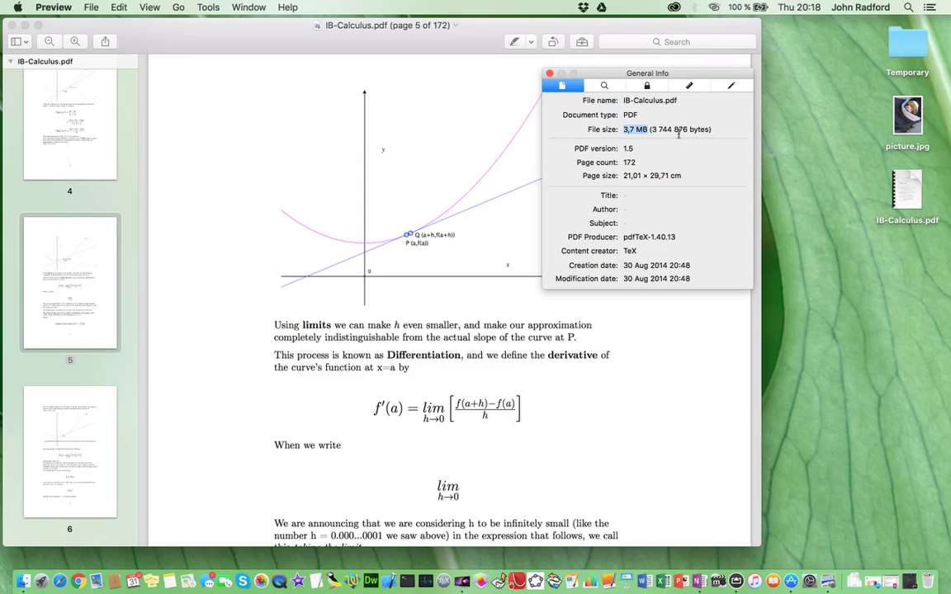
key("super+i")
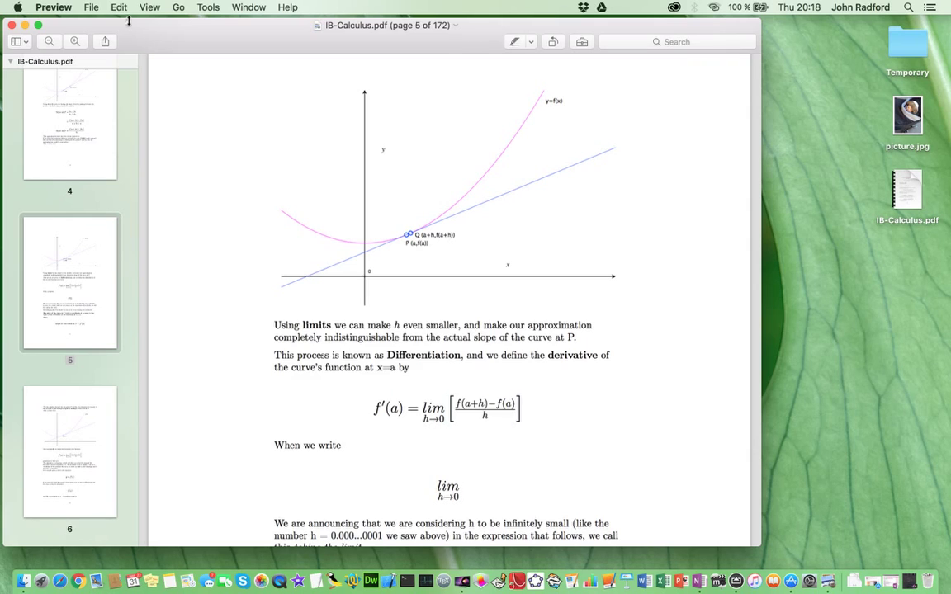
Duplicate the IB-Calculus PDF and name the copy "IB-Calculus for upload"
left_click_drag(143, 31, 165, 37)
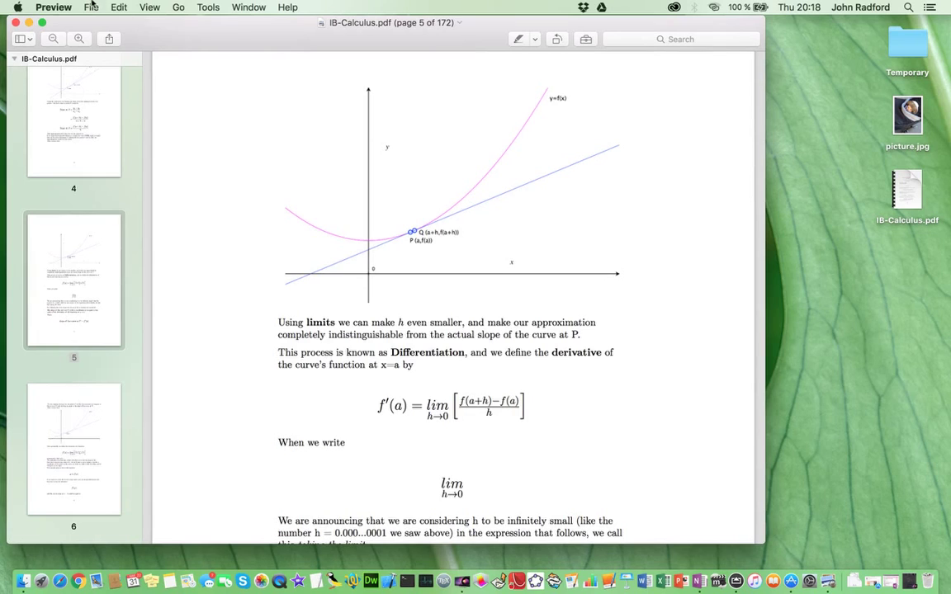
left_click(92, 7)
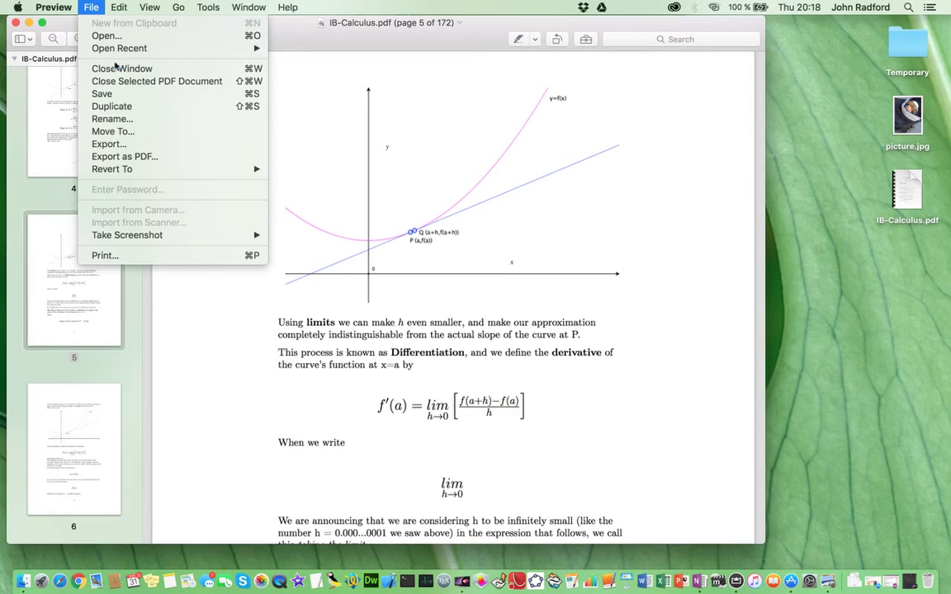
left_click(112, 107)
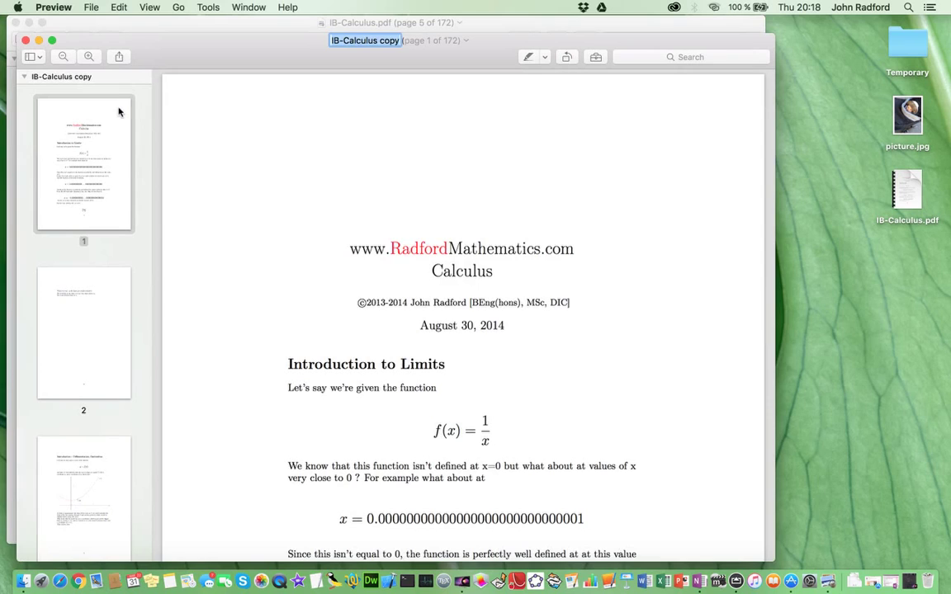
key("Right")
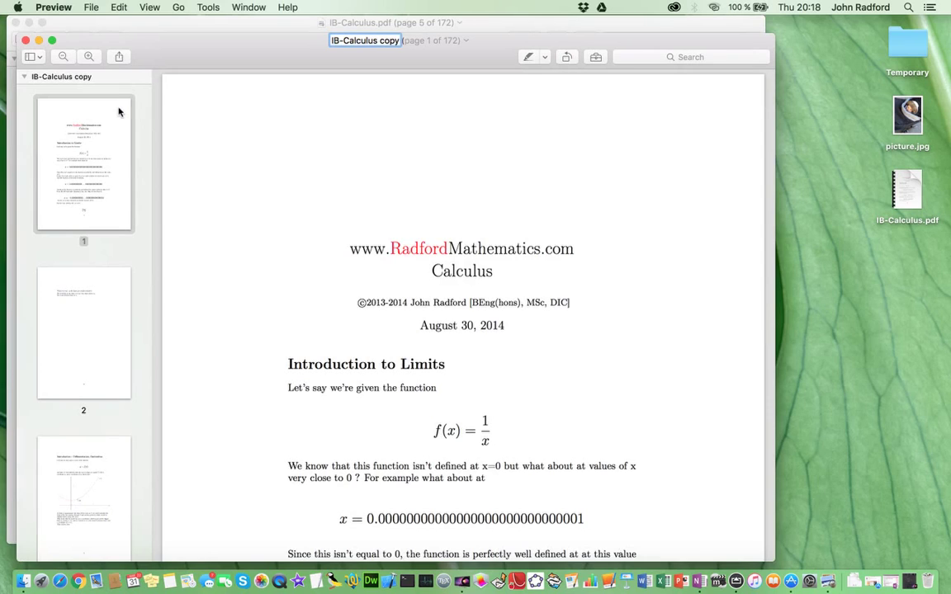
key("BackSpace")
key("BackSpace")
key("BackSpace")
key("BackSpace")
key("BackSpace")
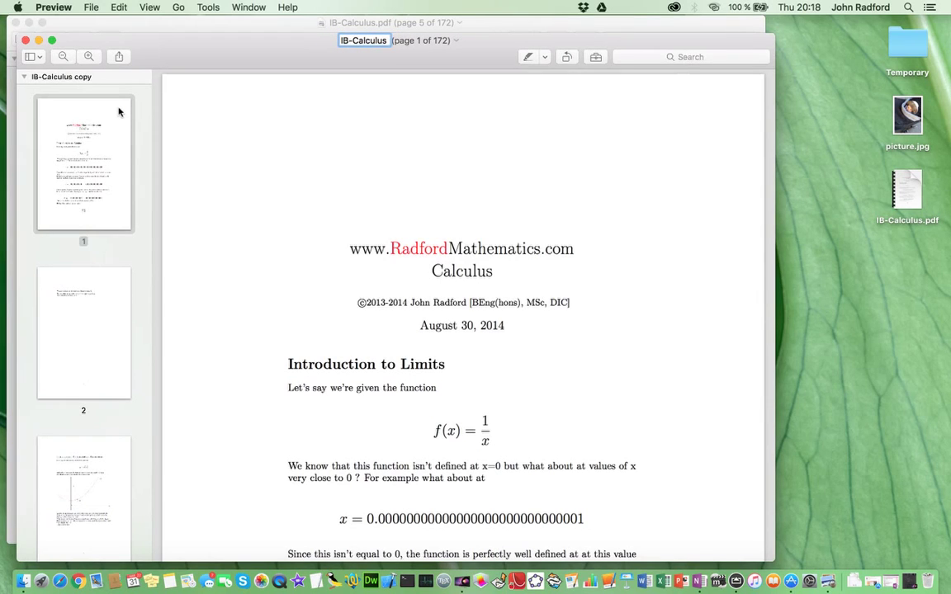
type("for upload")
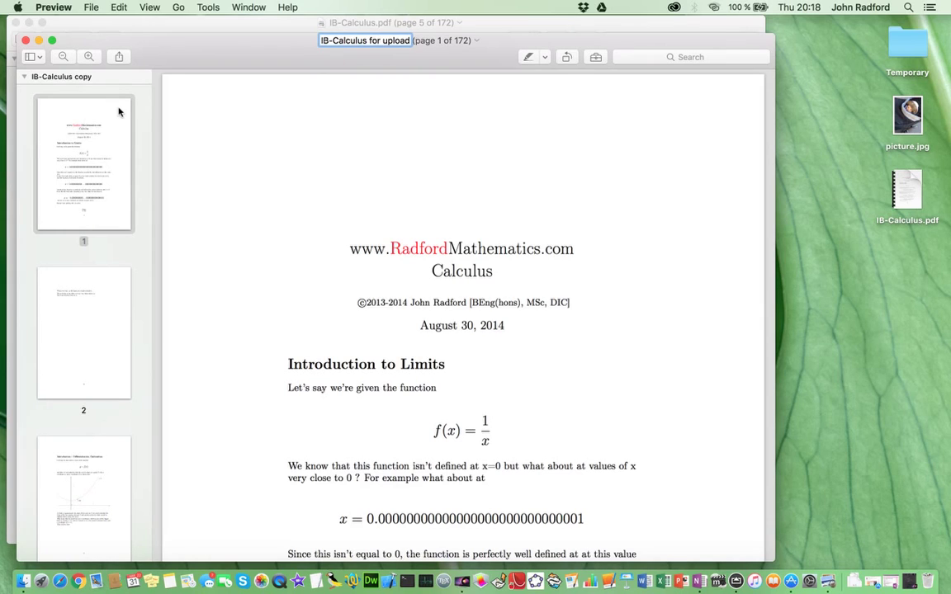
key("Return")
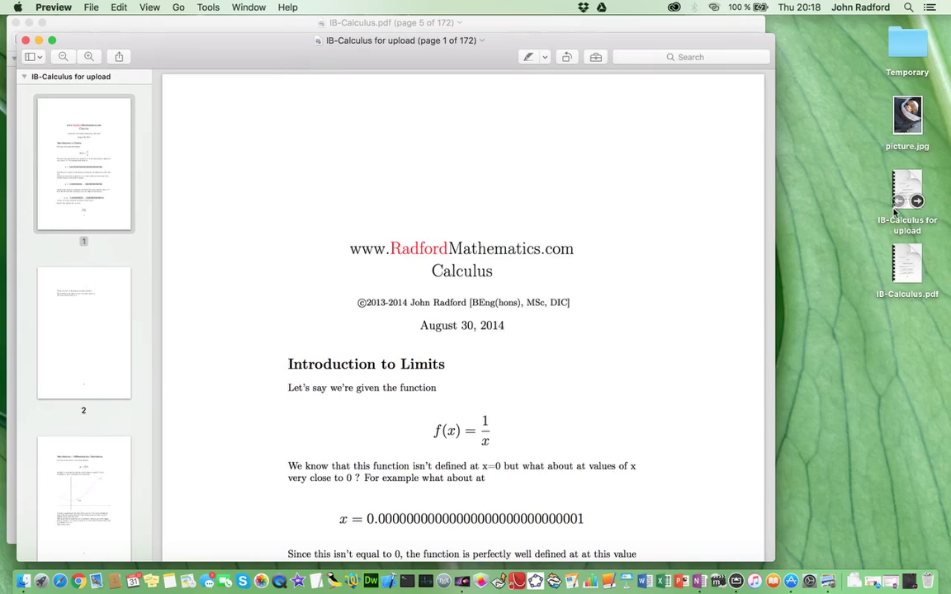
Export the copy to the Desktop as a PDF with the Reduce File Size Quartz filter, replacing the existing "IB-Calculus for upload" file
mouse_move(899, 275)
mouse_move(902, 177)
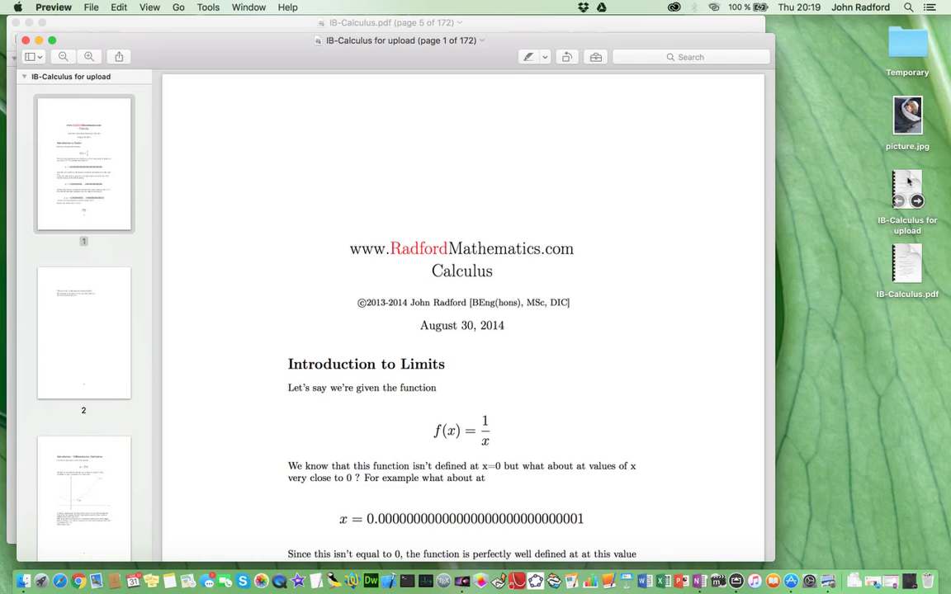
scroll(463, 456, "down", 10)
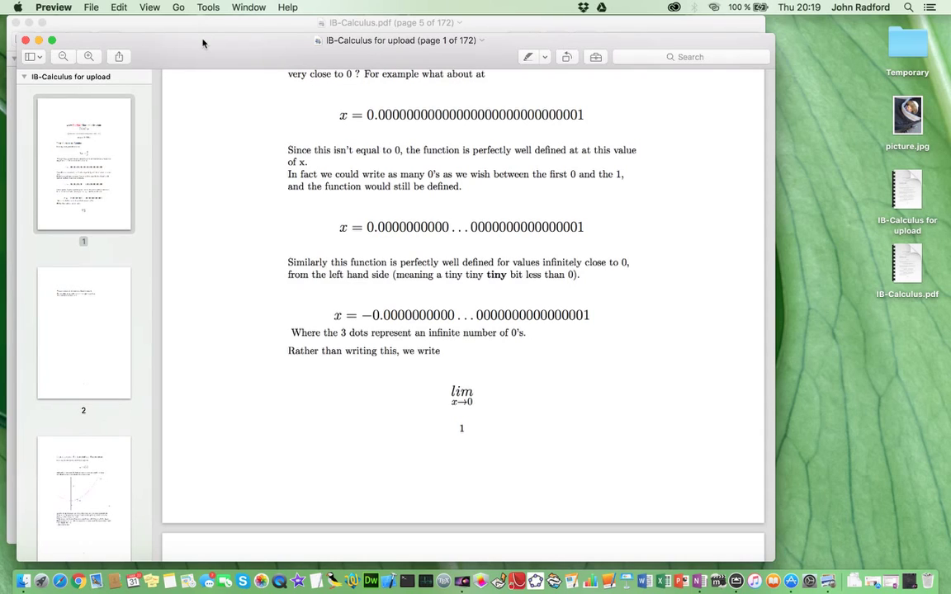
left_click(91, 6)
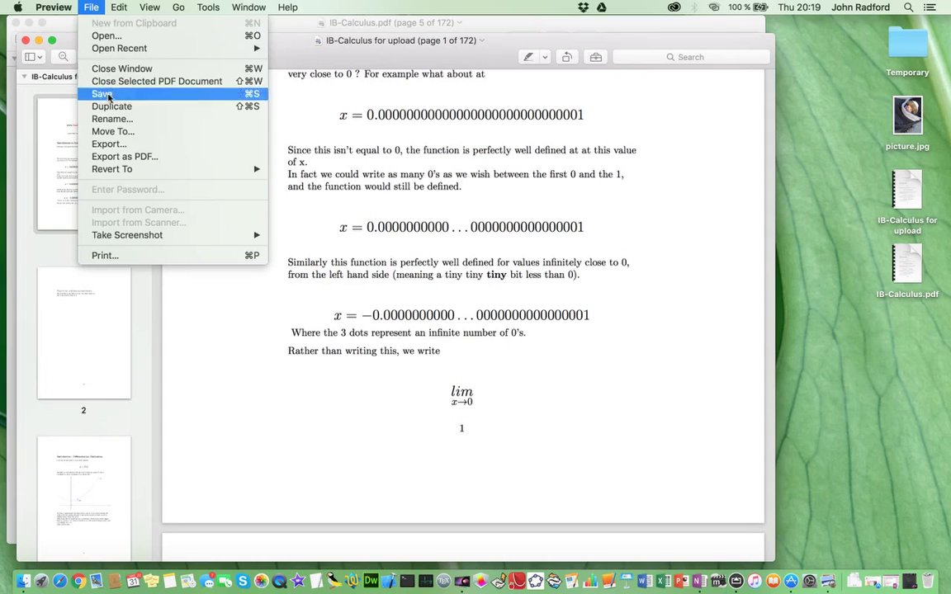
left_click(105, 145)
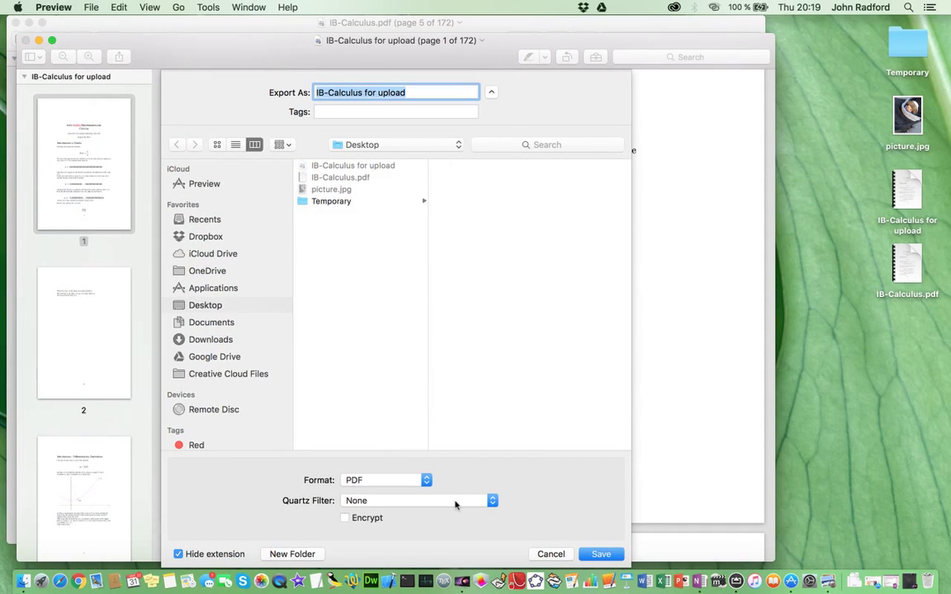
left_click(382, 482)
left_click(382, 483)
left_click(403, 507)
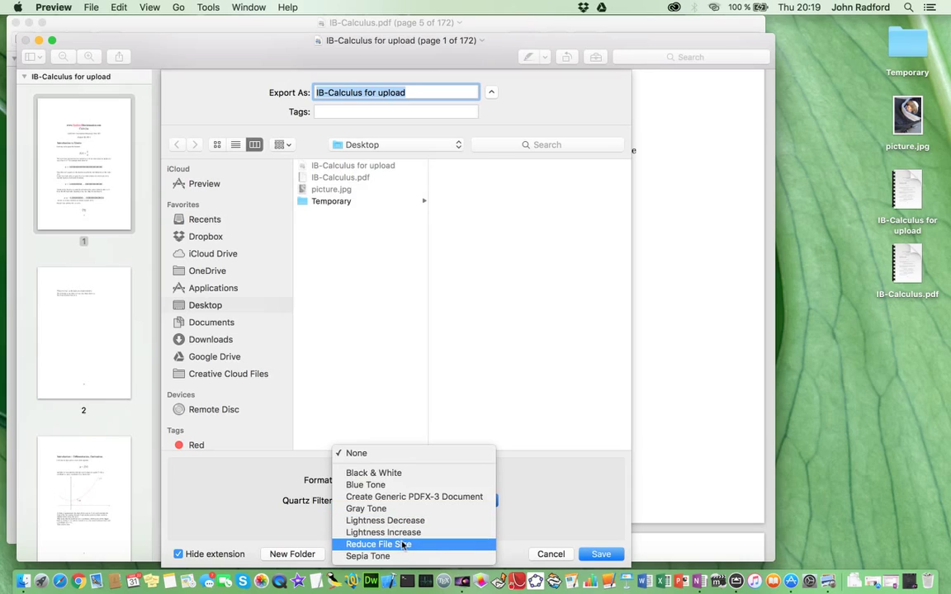
left_click(402, 545)
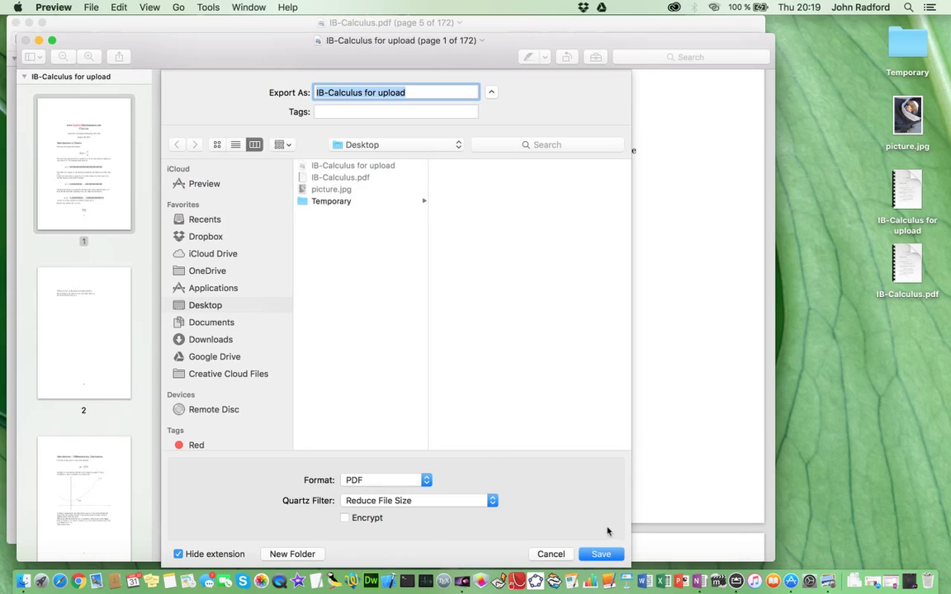
left_click(602, 554)
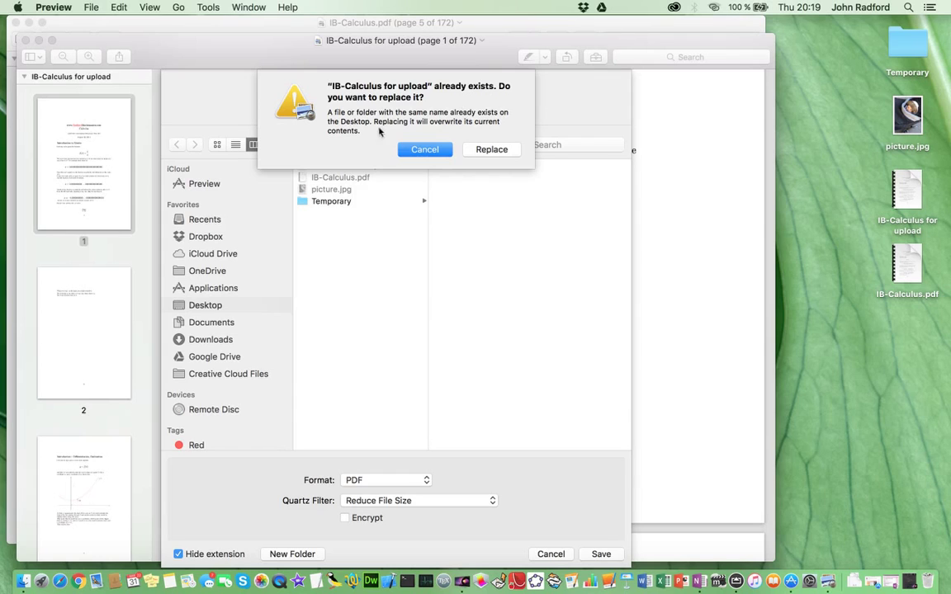
left_click(493, 150)
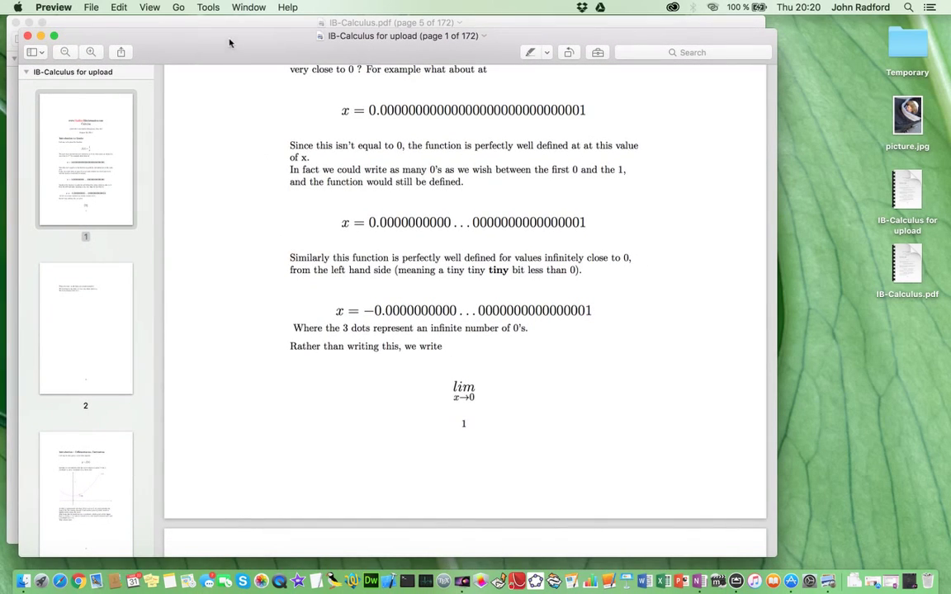
Examine the file size of the exported "IB-Calculus for upload" copy in the Inspector's general info
left_click(209, 7)
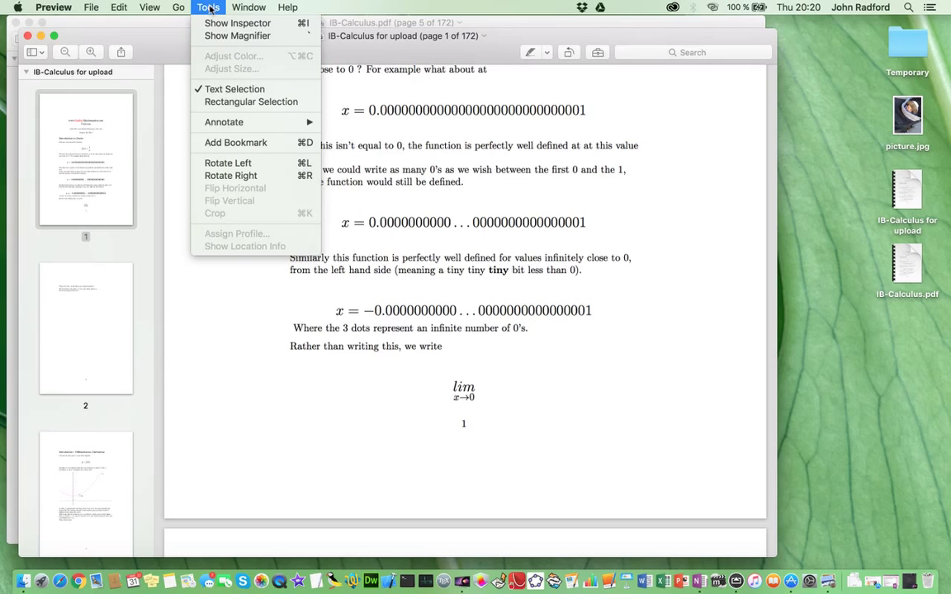
left_click(211, 24)
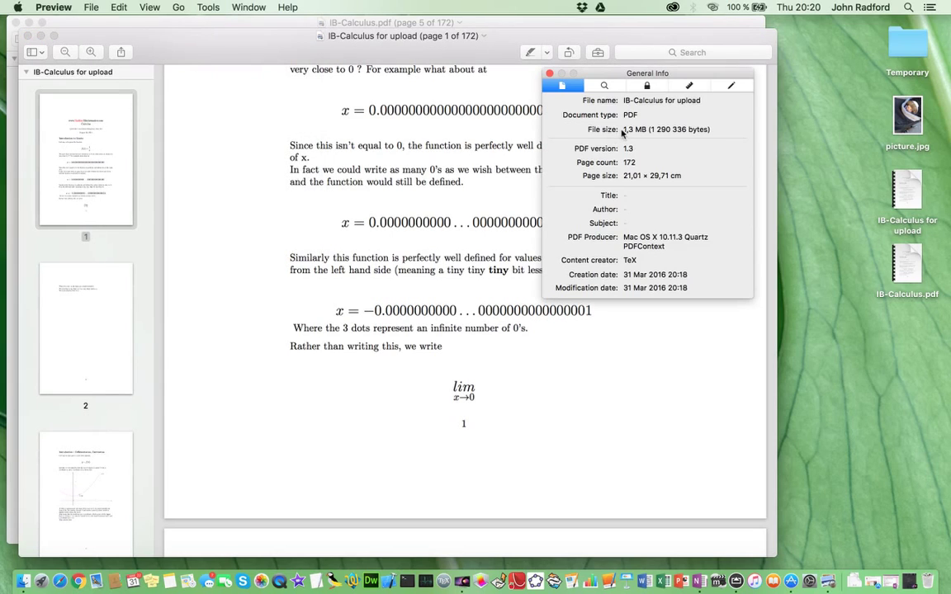
left_click_drag(622, 131, 648, 132)
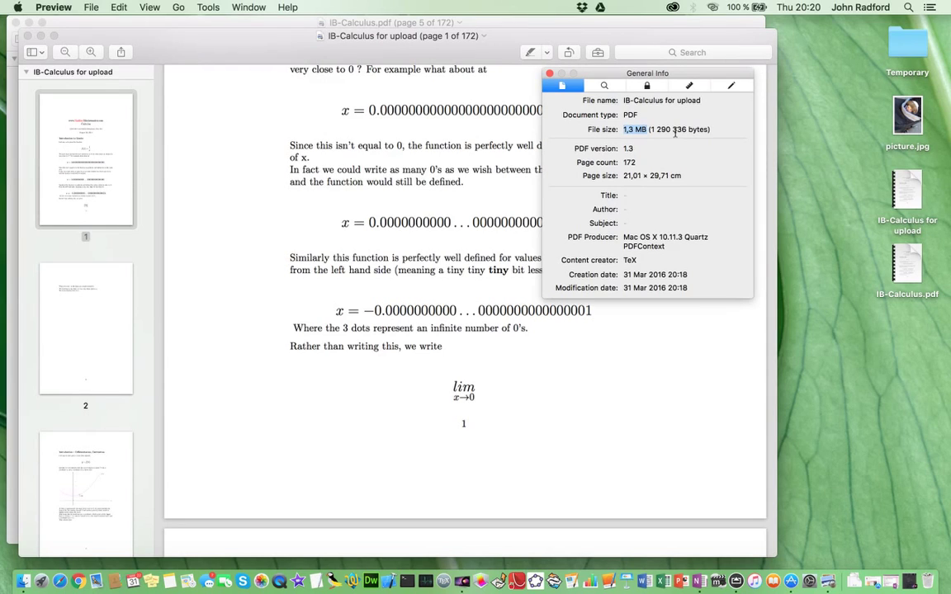